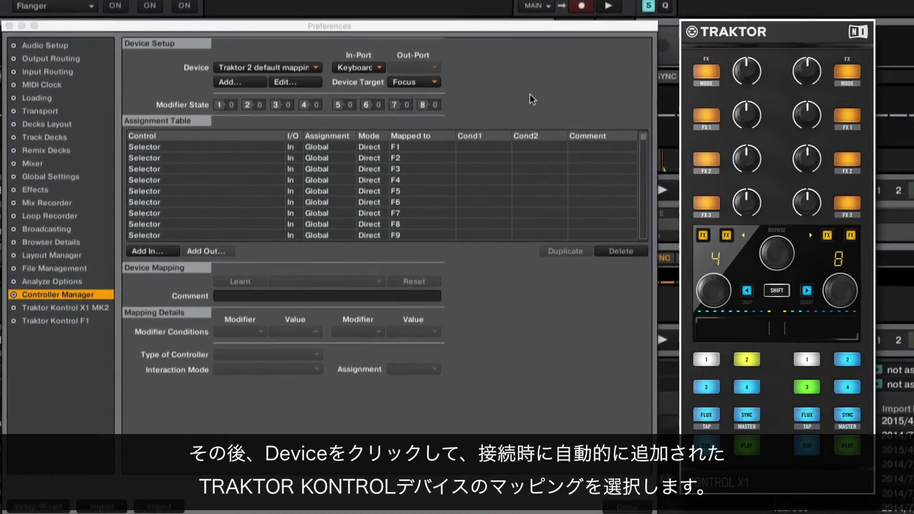
# - Load the Traktor.Kontrol X1 MK2.Default mapping as the controller device
pyautogui.click(318, 70)
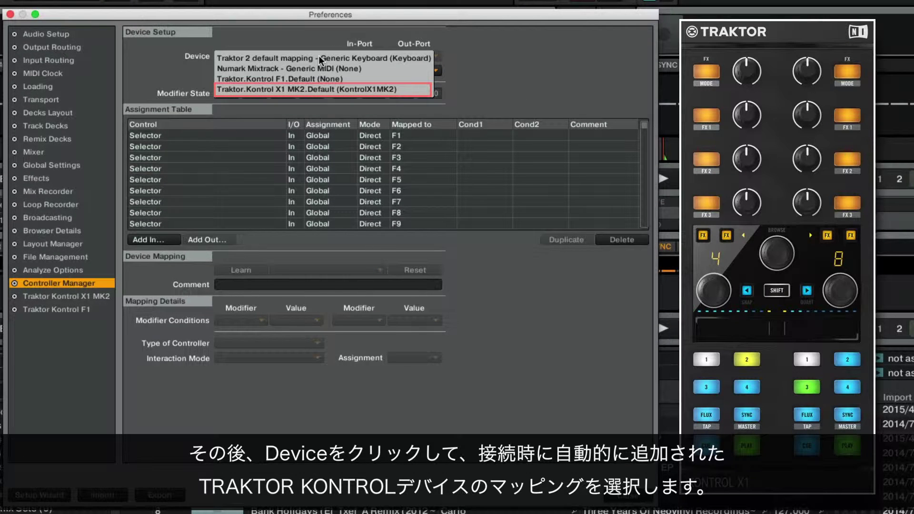
pyautogui.click(326, 90)
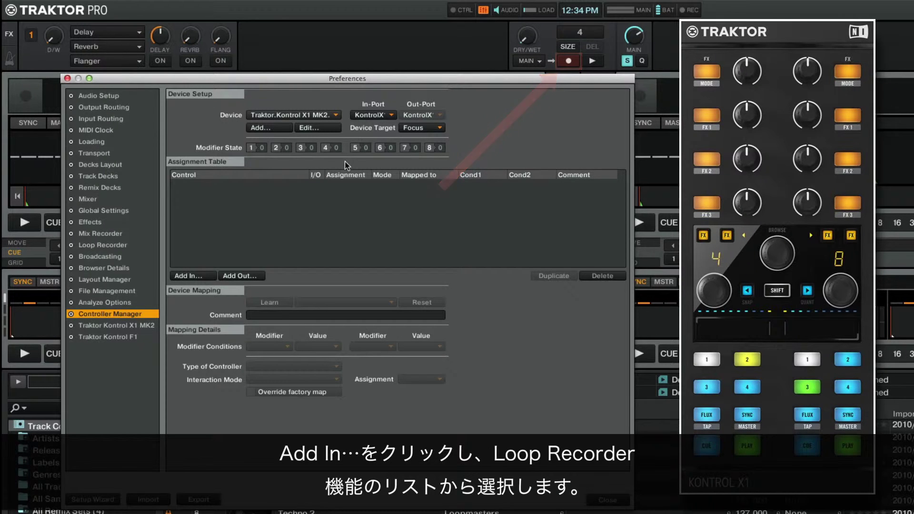
# - Map Loop Recorder Record to the Left Sync button in Toggle mode with Global assignment
pyautogui.click(194, 276)
pyautogui.moveTo(200, 342)
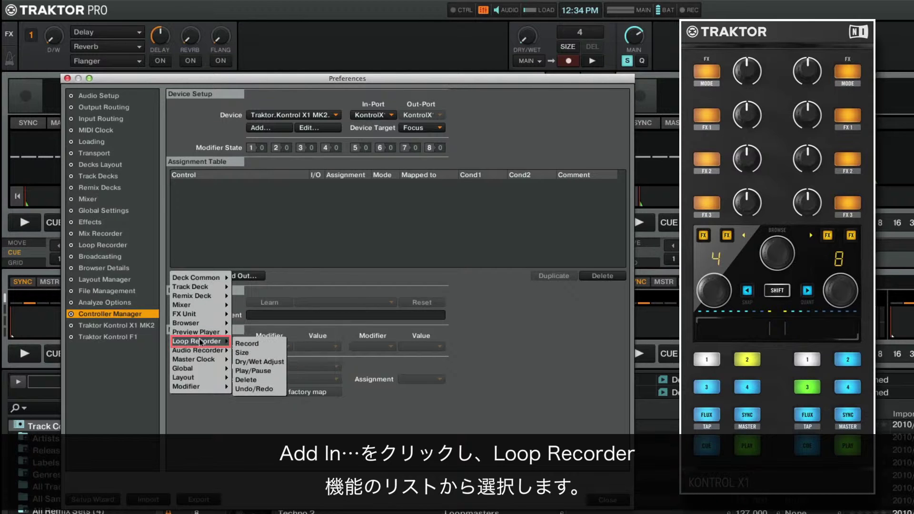
pyautogui.click(248, 345)
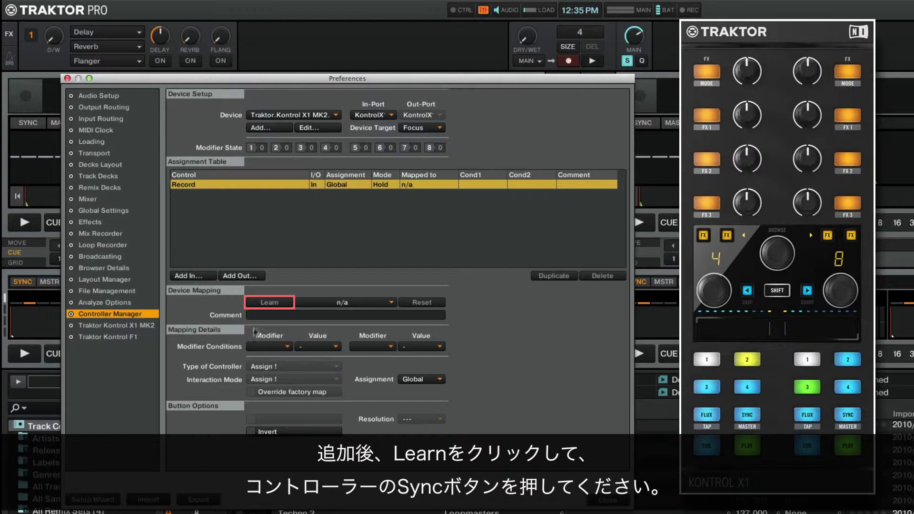
pyautogui.click(270, 303)
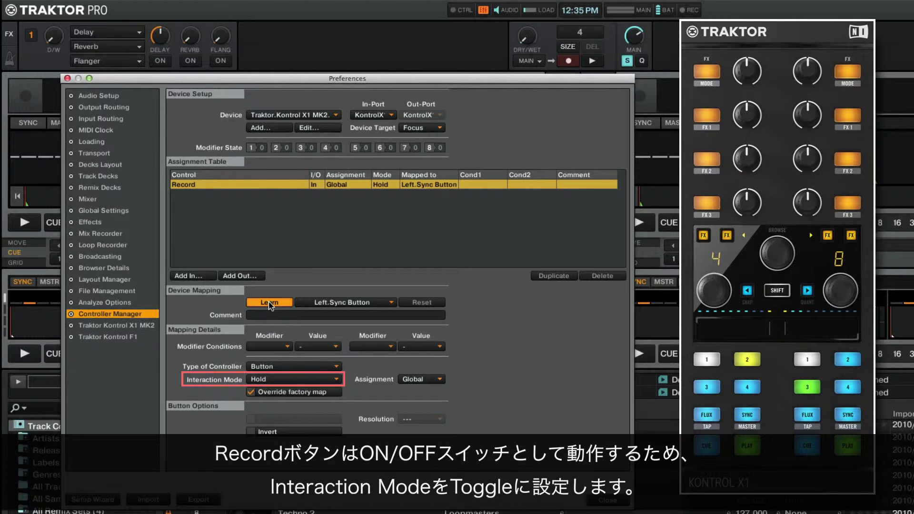
pyautogui.click(336, 380)
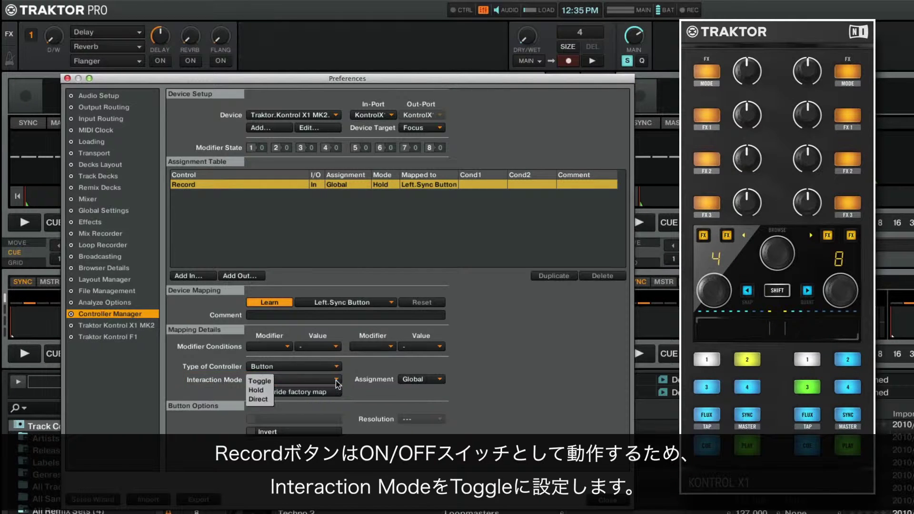
pyautogui.click(267, 382)
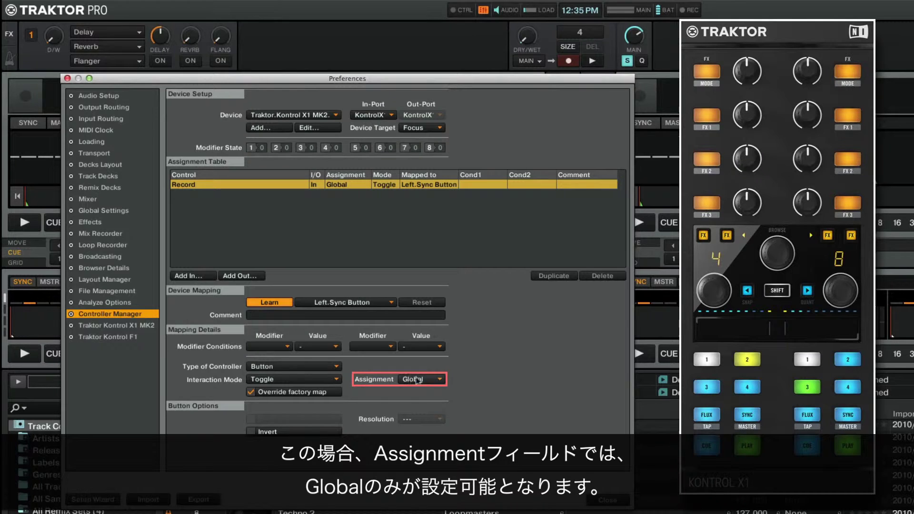
pyautogui.click(439, 380)
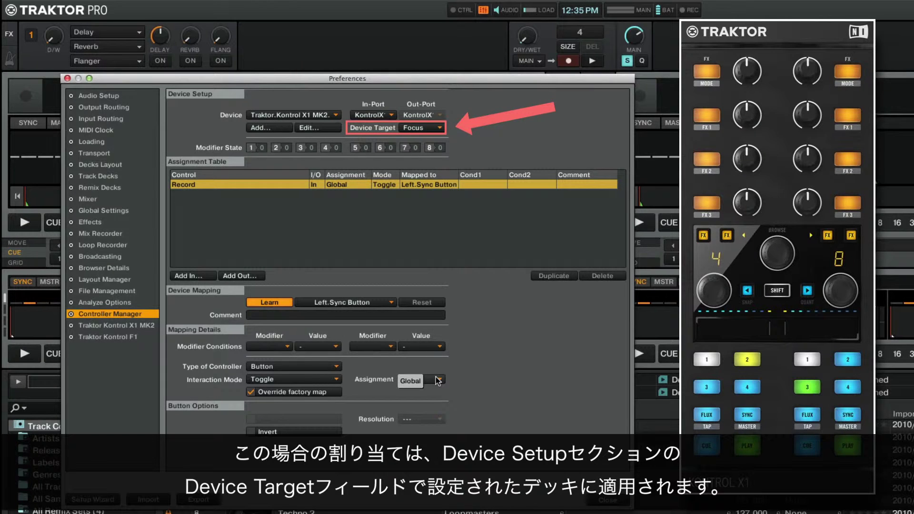
pyautogui.click(411, 381)
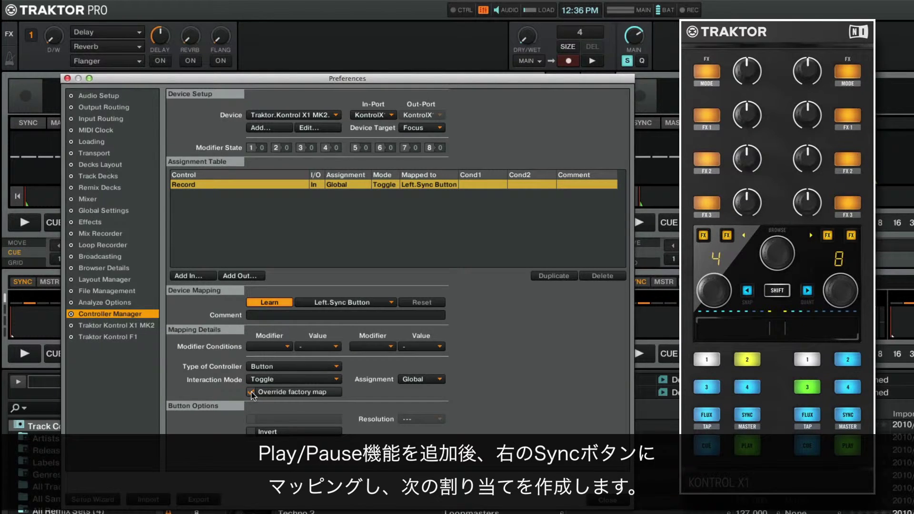
# - Add a Loop Recorder Play/Pause input on Right Sync and set it to Toggle mode
pyautogui.click(205, 275)
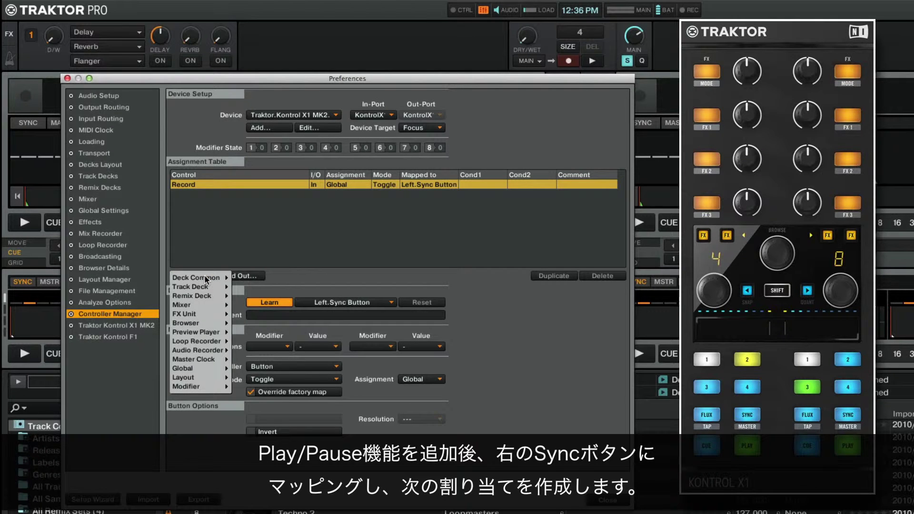
pyautogui.moveTo(219, 343)
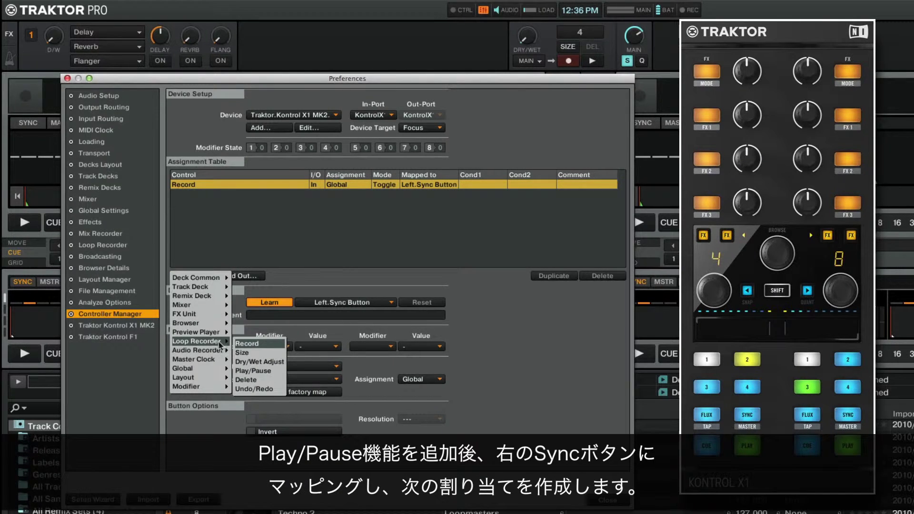
pyautogui.click(257, 370)
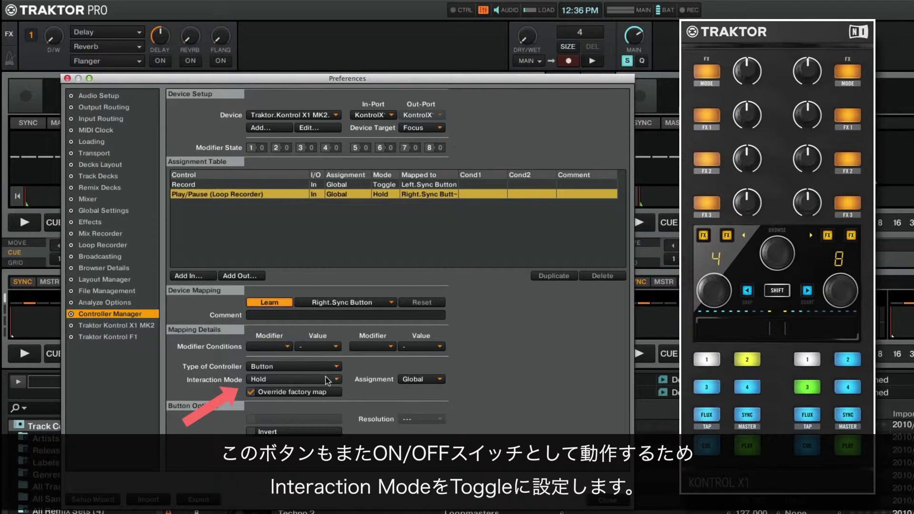
pyautogui.click(335, 380)
pyautogui.click(267, 382)
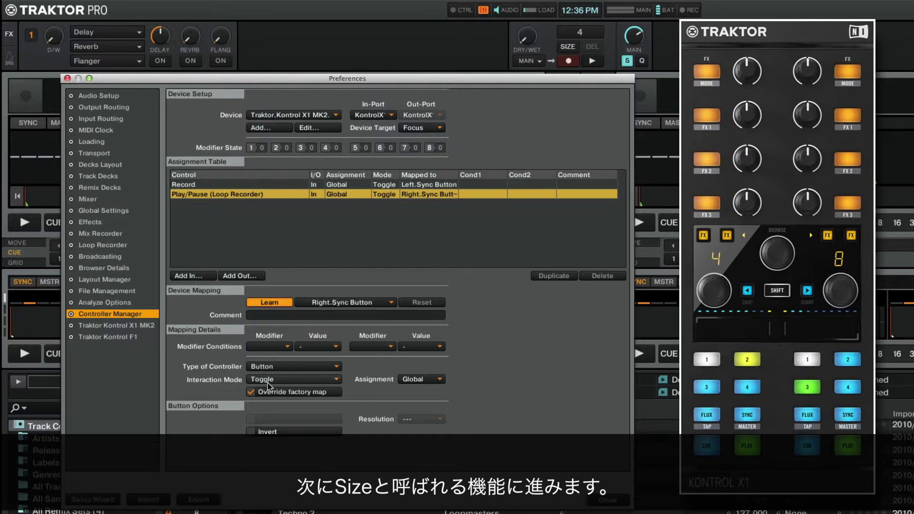
# - Add a Loop Recorder Size input on Left Sync, keeping Inc interaction mode
pyautogui.click(210, 276)
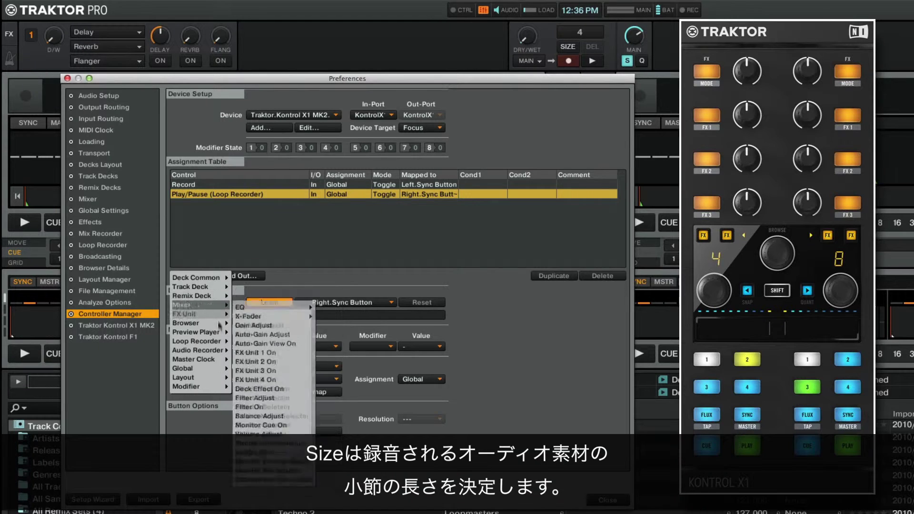
pyautogui.moveTo(218, 341)
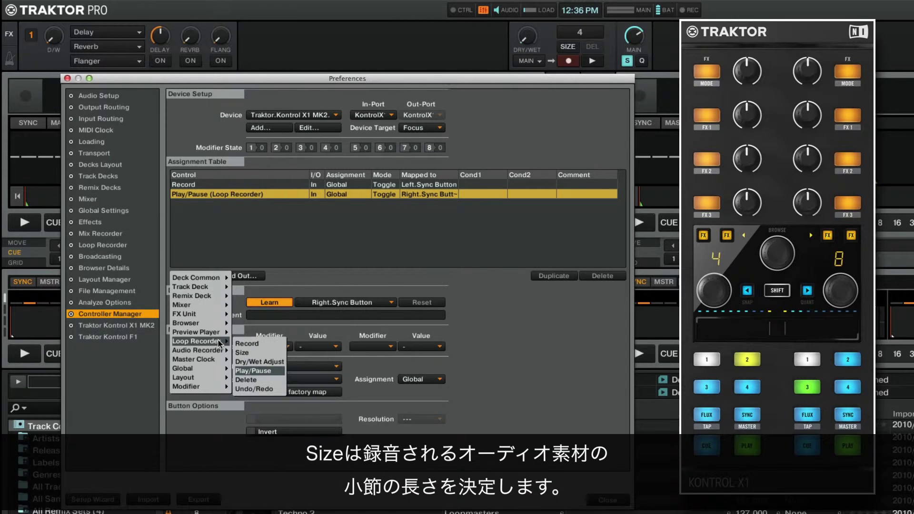
pyautogui.click(257, 353)
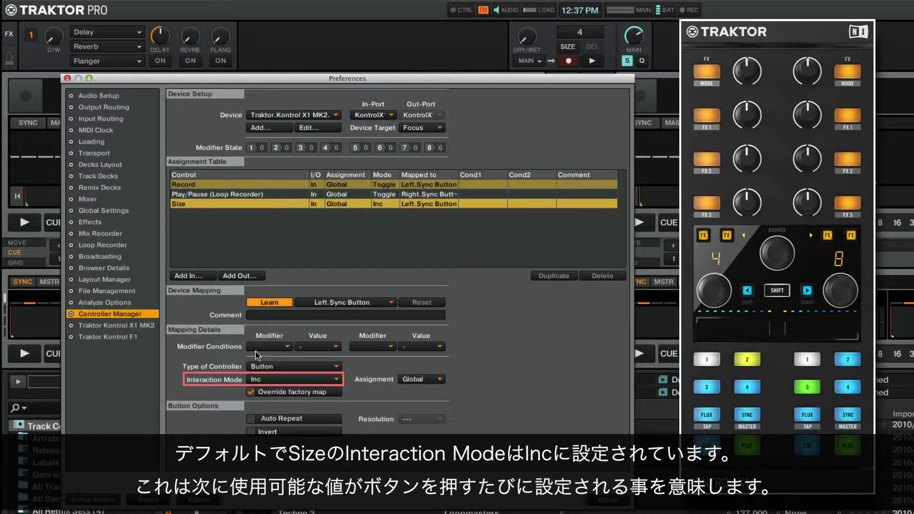
pyautogui.click(337, 379)
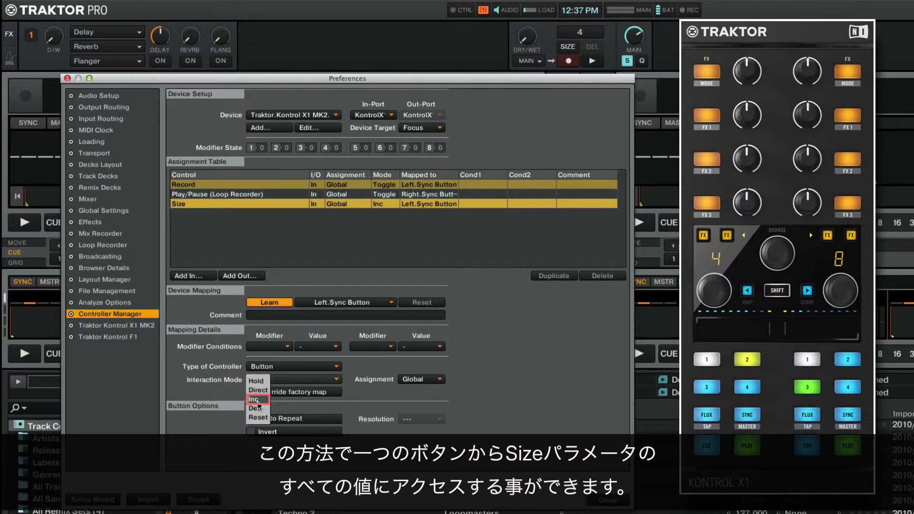
pyautogui.click(257, 402)
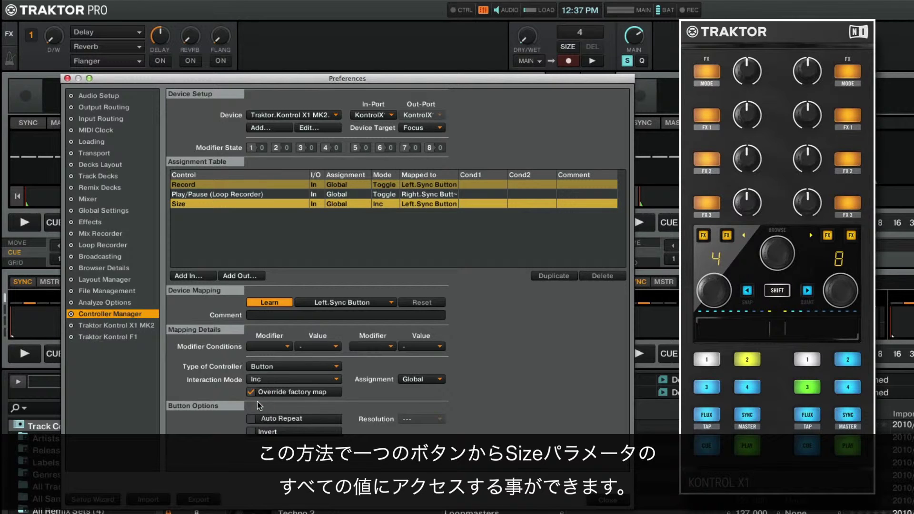
# - Add a Loop Recorder Delete input, learned from the Right Sync button as a Trigger
pyautogui.click(196, 277)
pyautogui.moveTo(203, 341)
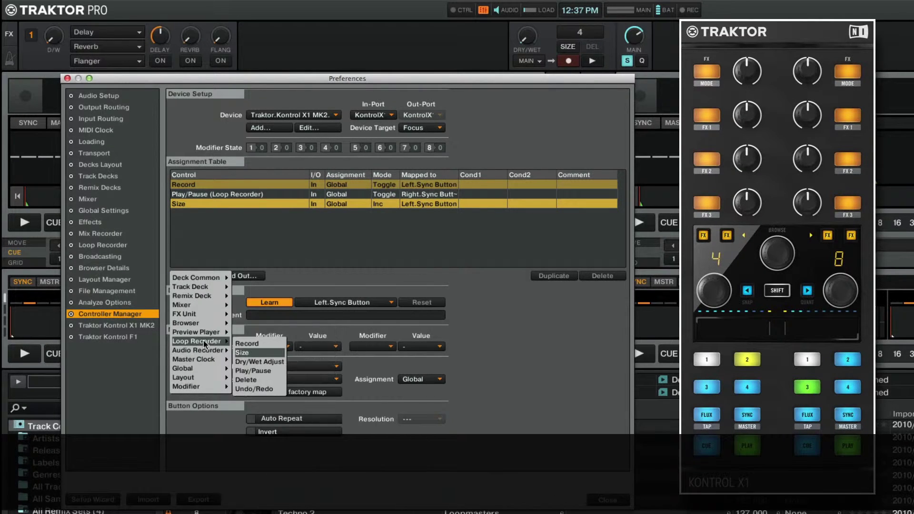
pyautogui.click(251, 380)
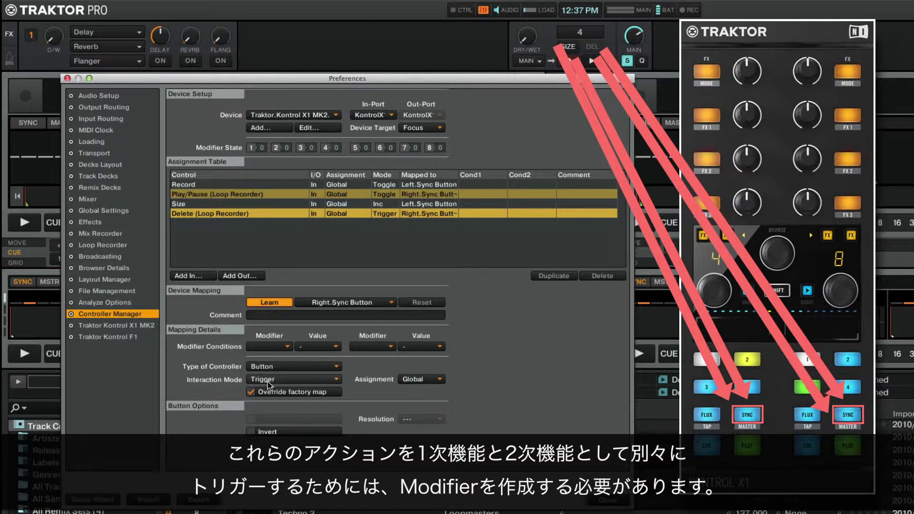
# - Add a Modifier #1 input and learn it from the controller's Shift button
pyautogui.click(204, 276)
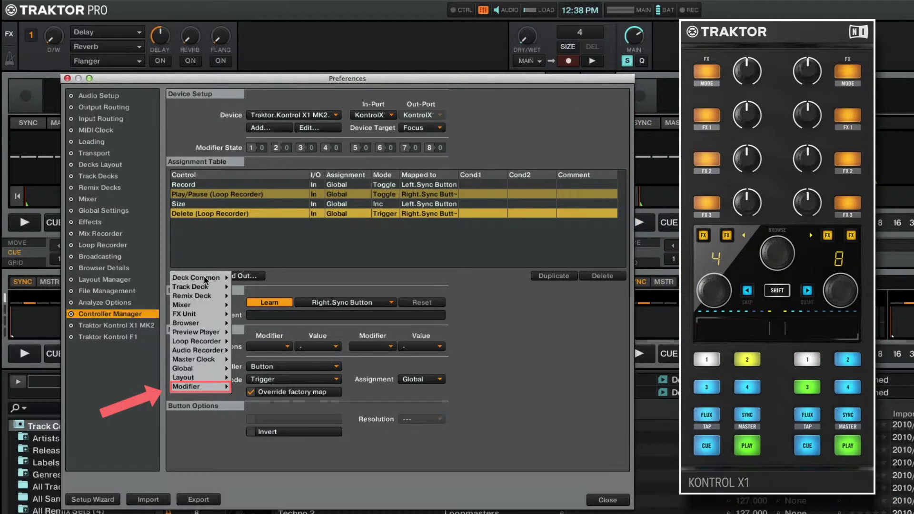
pyautogui.moveTo(215, 377)
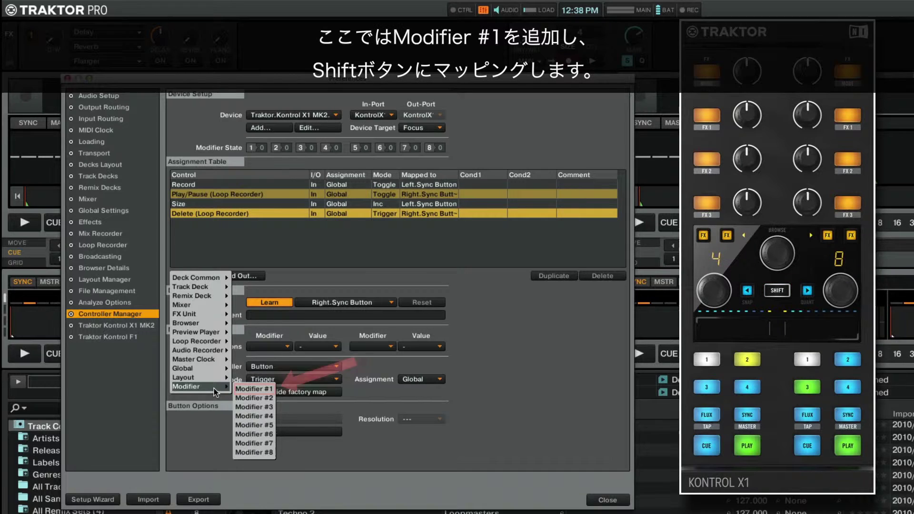
pyautogui.click(254, 389)
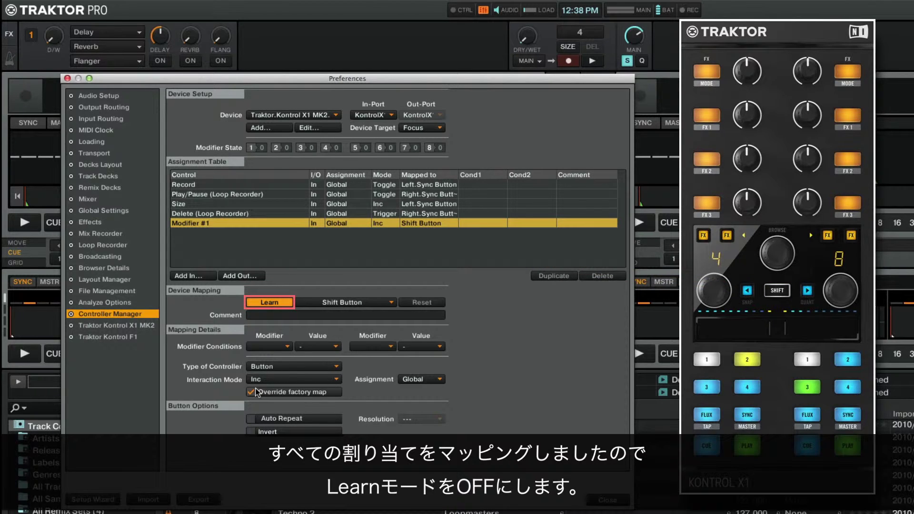
# - Turn off Learn and factory-map override, and set Modifier #1 to Hold with value 1
pyautogui.click(273, 307)
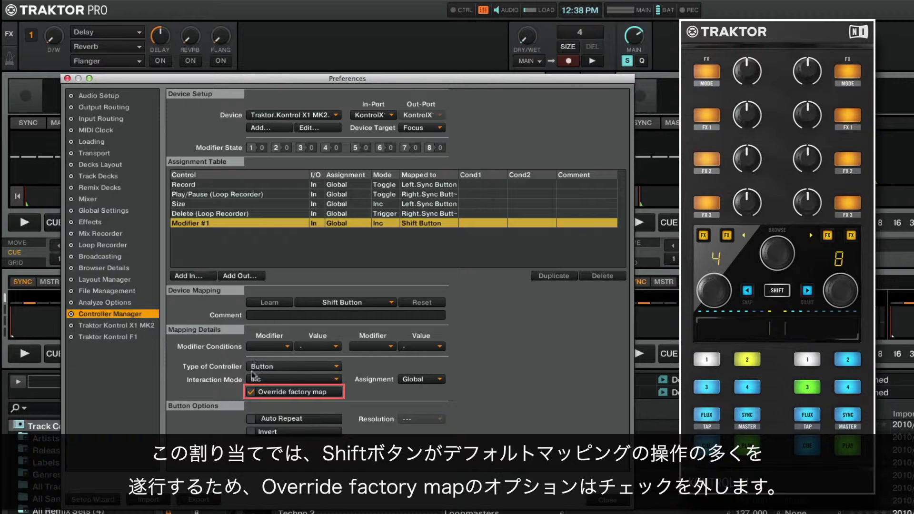
pyautogui.click(251, 392)
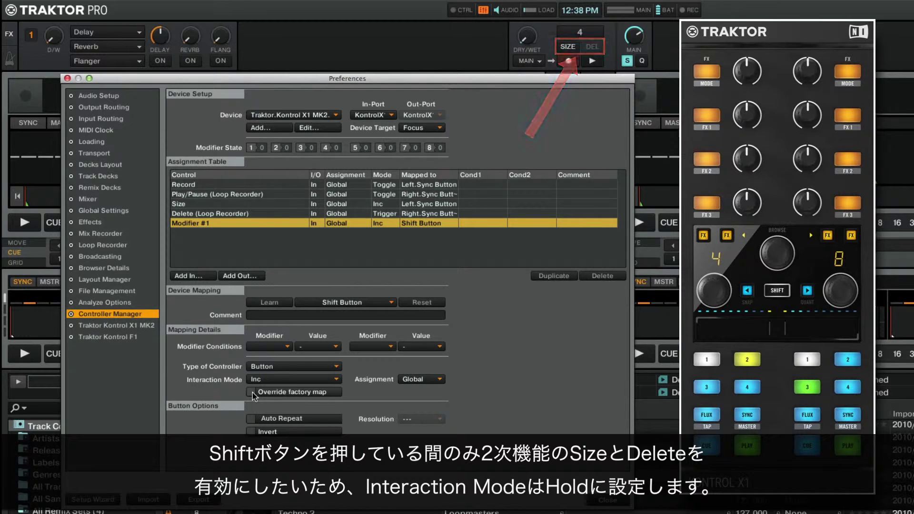
pyautogui.click(334, 380)
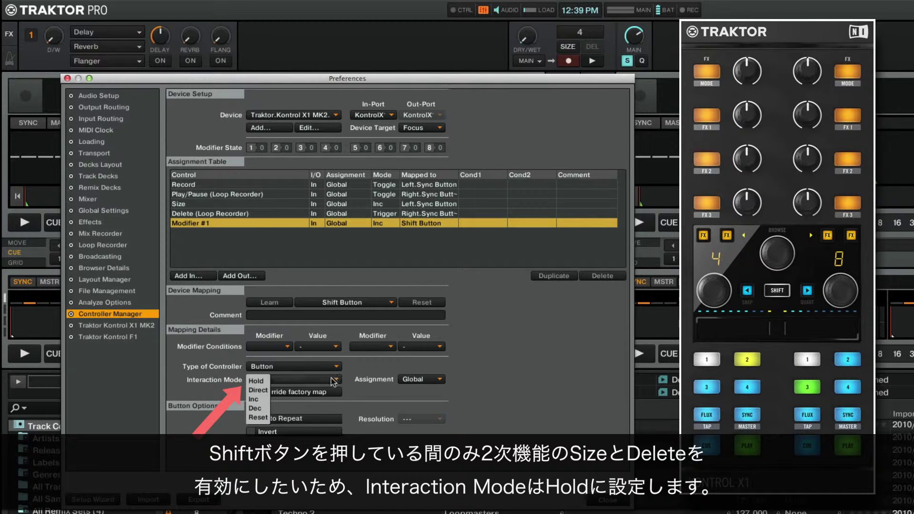
pyautogui.click(261, 381)
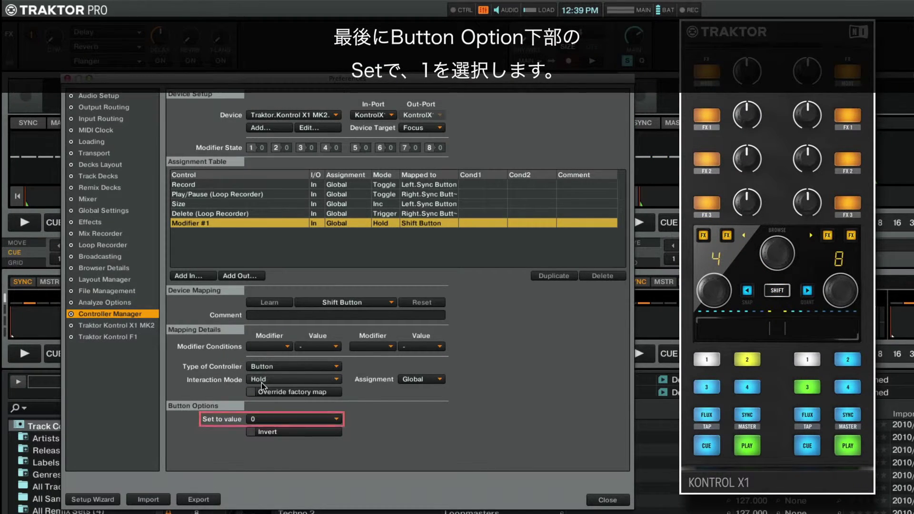
pyautogui.click(290, 420)
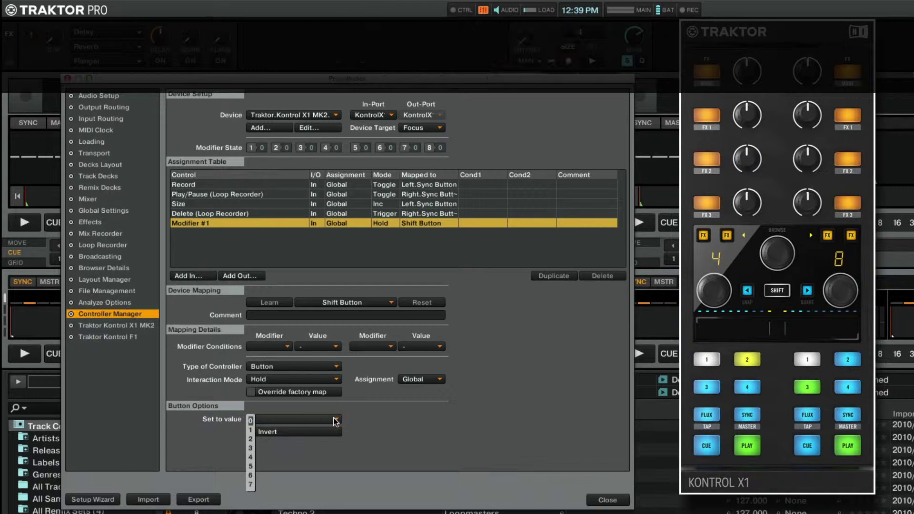
pyautogui.click(250, 431)
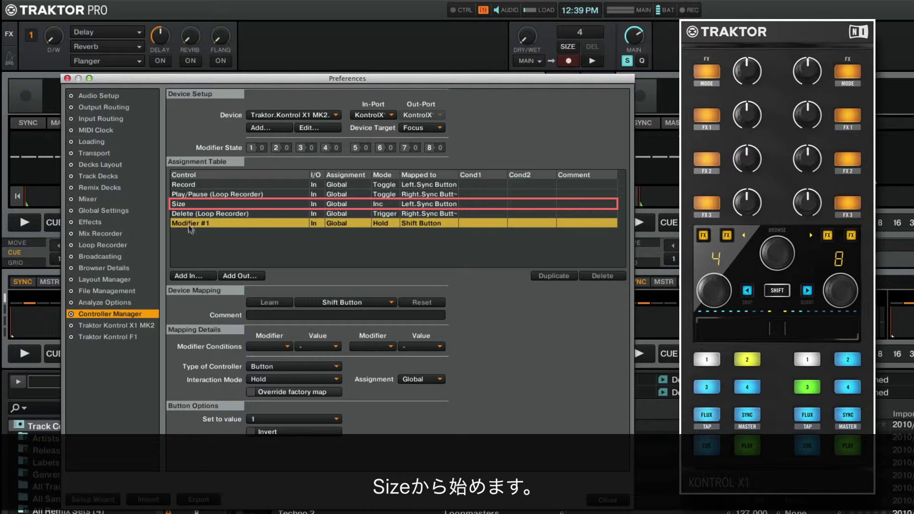
pyautogui.click(185, 204)
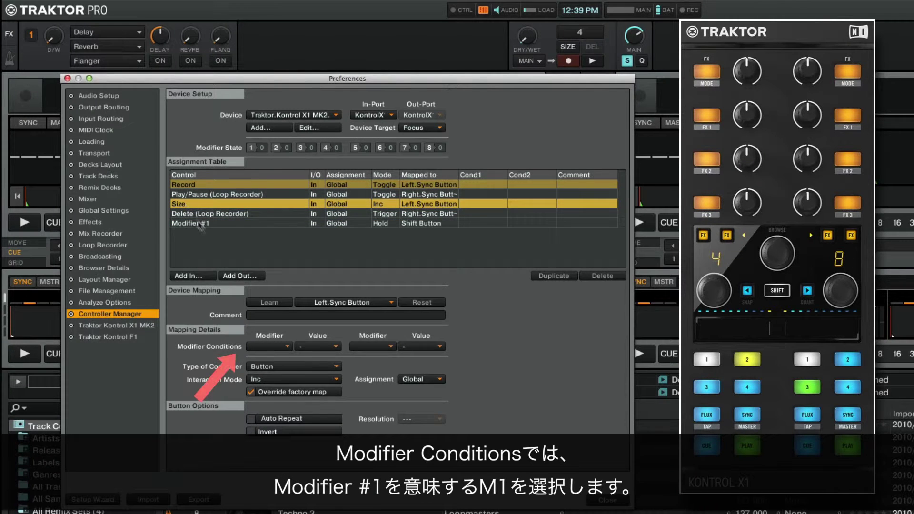
# - Give the Size assignment the modifier condition M1 = 1
pyautogui.click(281, 346)
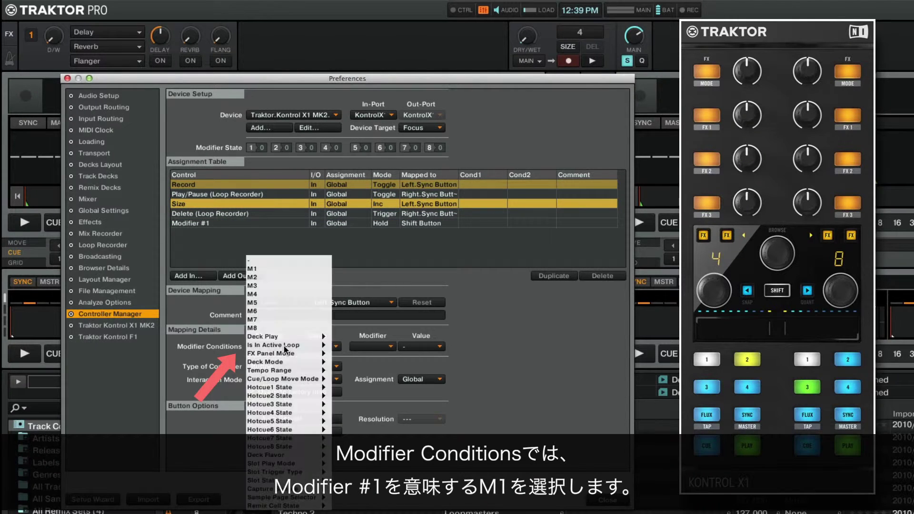
pyautogui.click(273, 270)
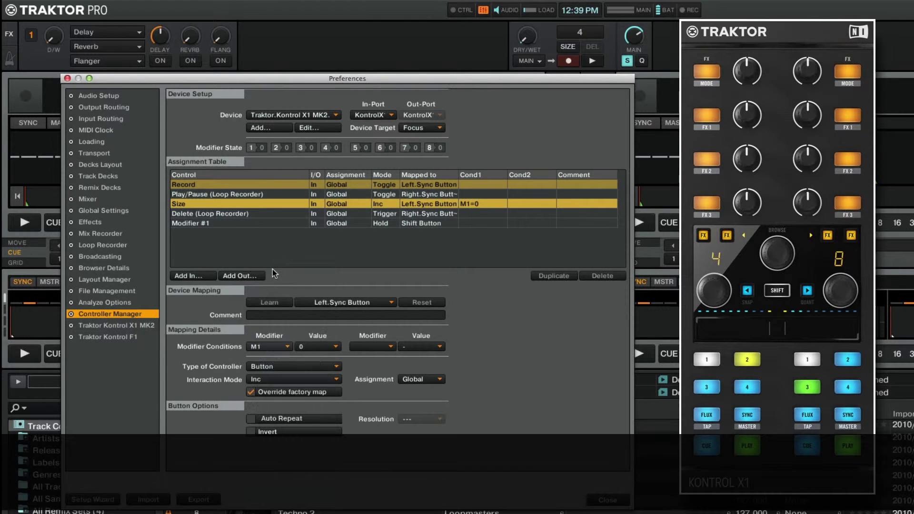
pyautogui.click(324, 347)
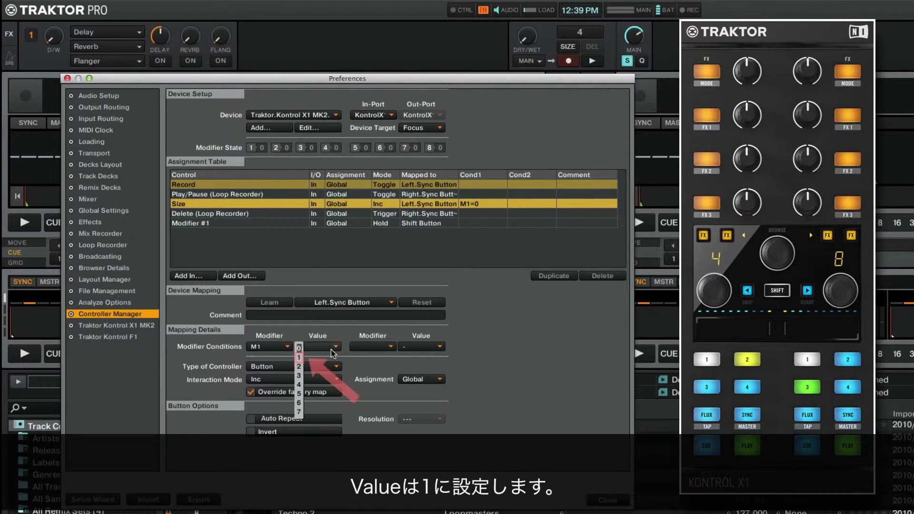
pyautogui.click(299, 358)
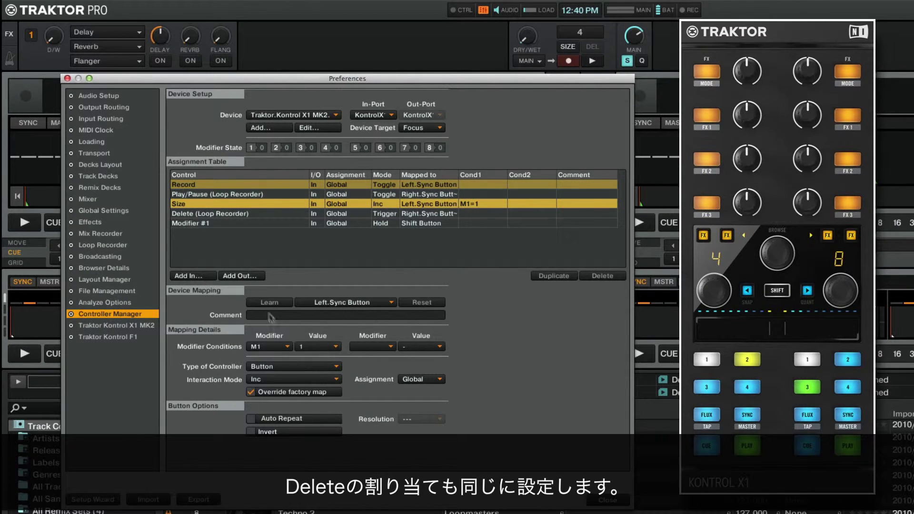
# - Give the Delete (Loop Recorder) assignment the modifier condition M1 = 1
pyautogui.click(234, 214)
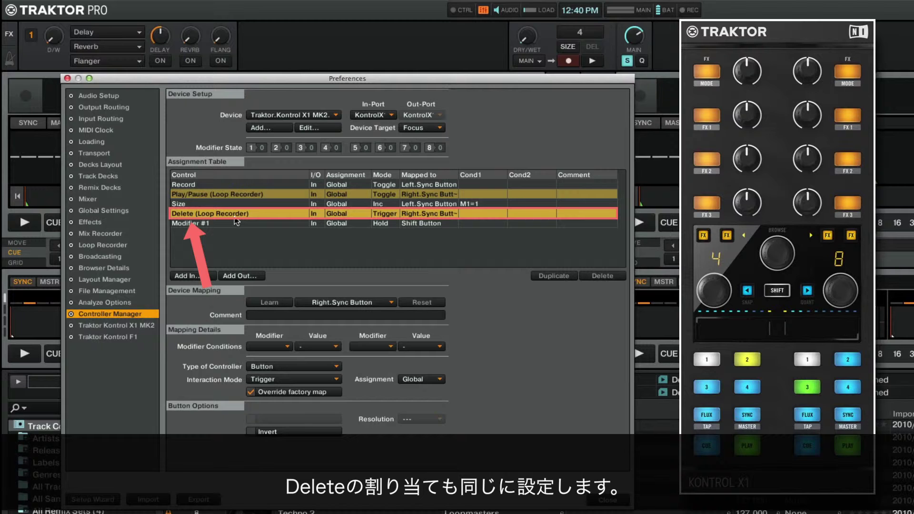
pyautogui.click(281, 347)
pyautogui.moveTo(286, 350)
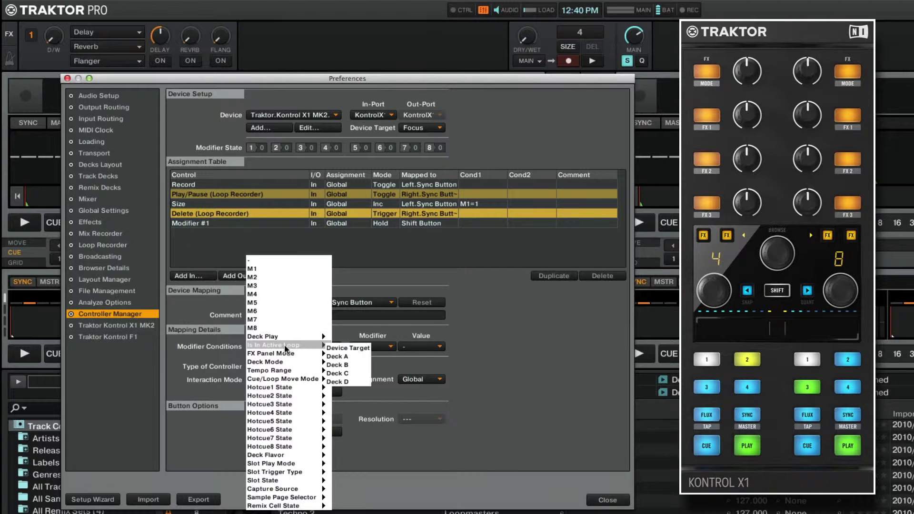
pyautogui.click(278, 268)
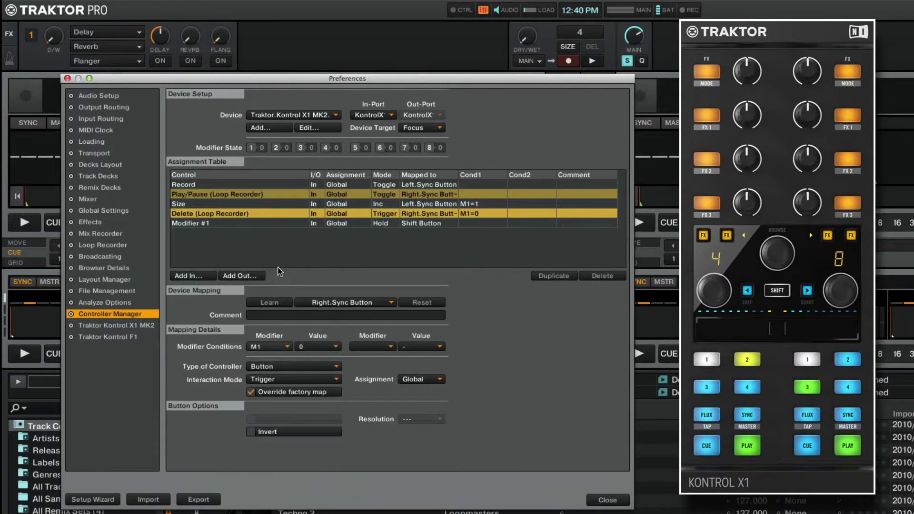
pyautogui.click(335, 347)
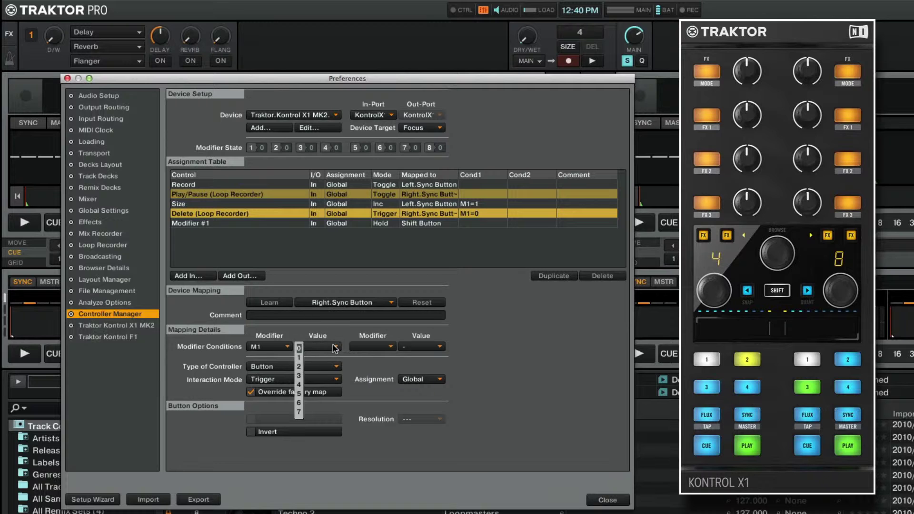
pyautogui.click(299, 358)
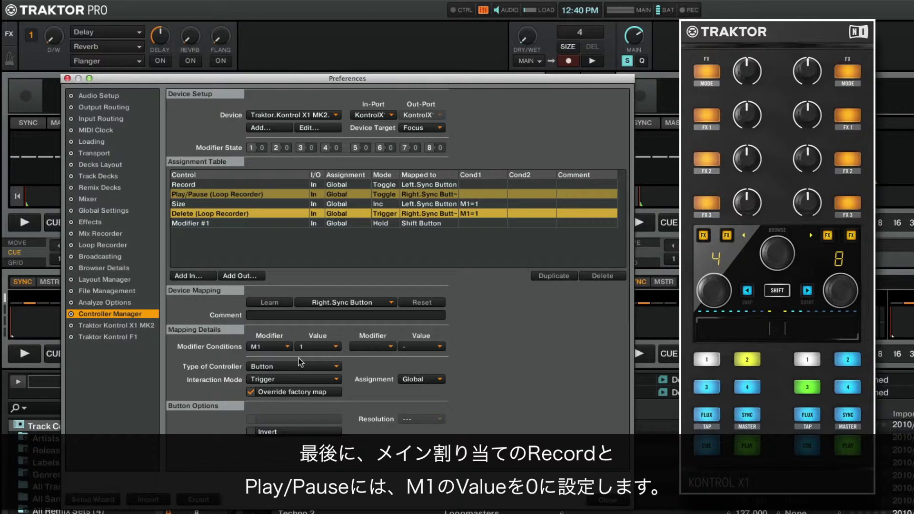
# - Set the Modifier Condition to M1 = 0 on the Record and Play/Pause assignments
pyautogui.click(206, 186)
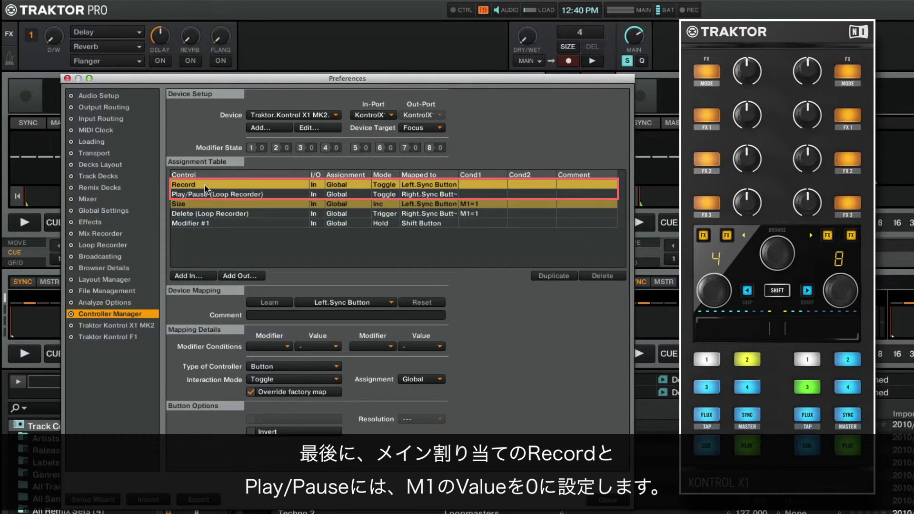
pyautogui.click(287, 347)
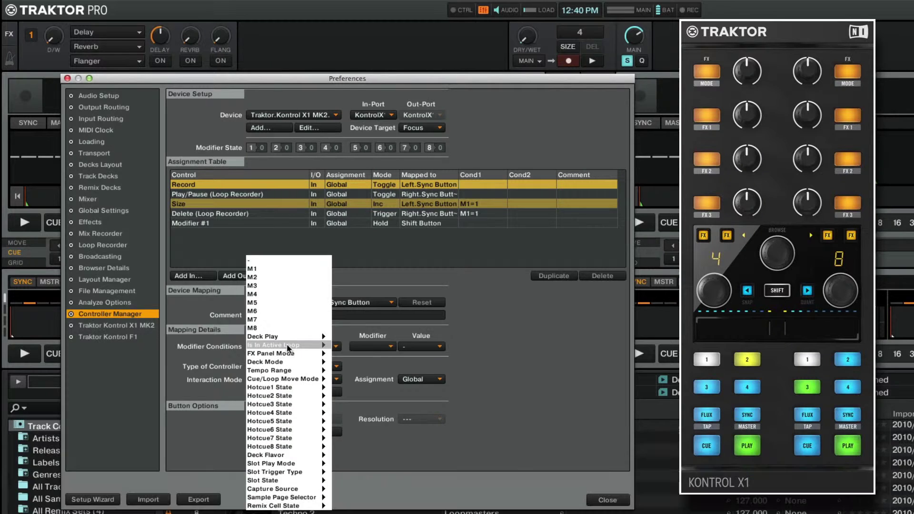
pyautogui.click(279, 268)
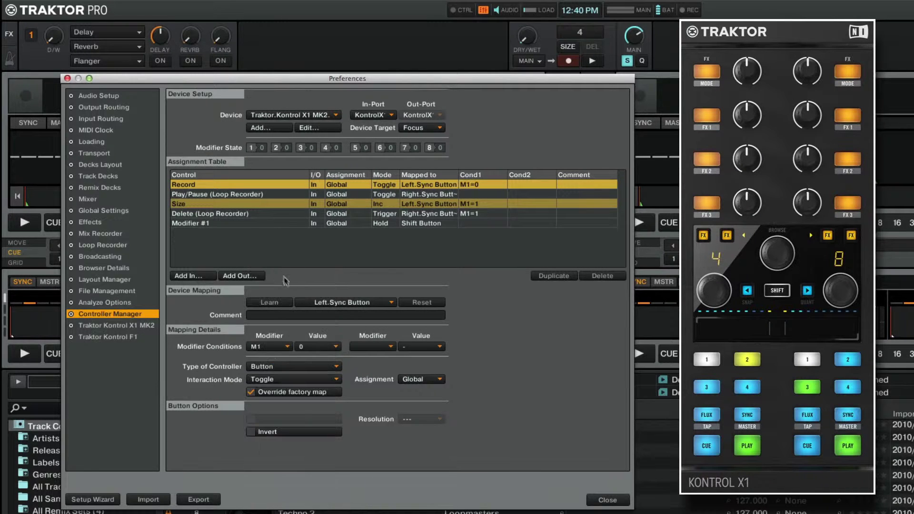
pyautogui.click(237, 196)
pyautogui.click(284, 347)
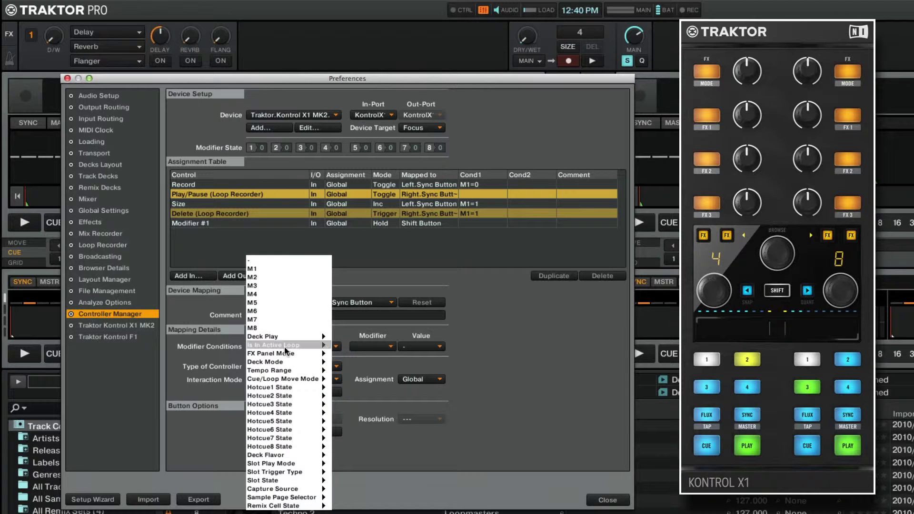
pyautogui.click(275, 268)
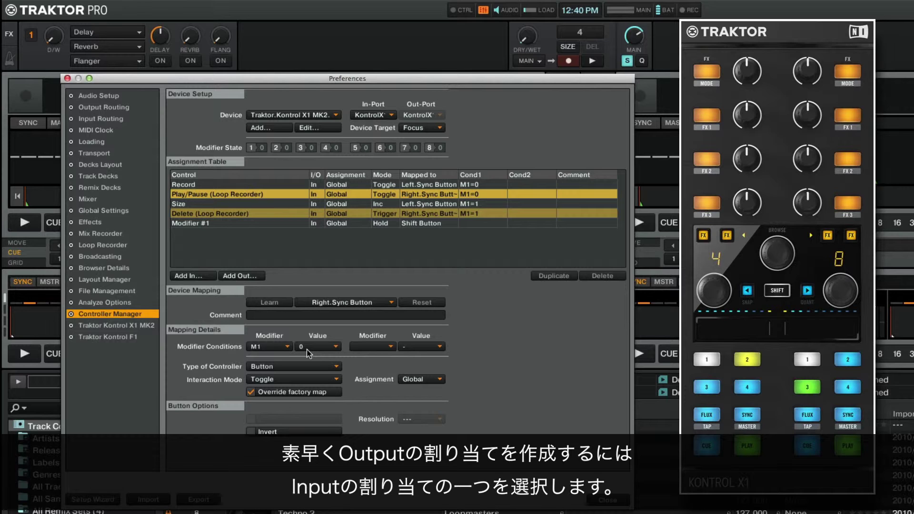
# - Add matching LED output assignments for the Record and Play/Pause inputs
pyautogui.click(198, 185)
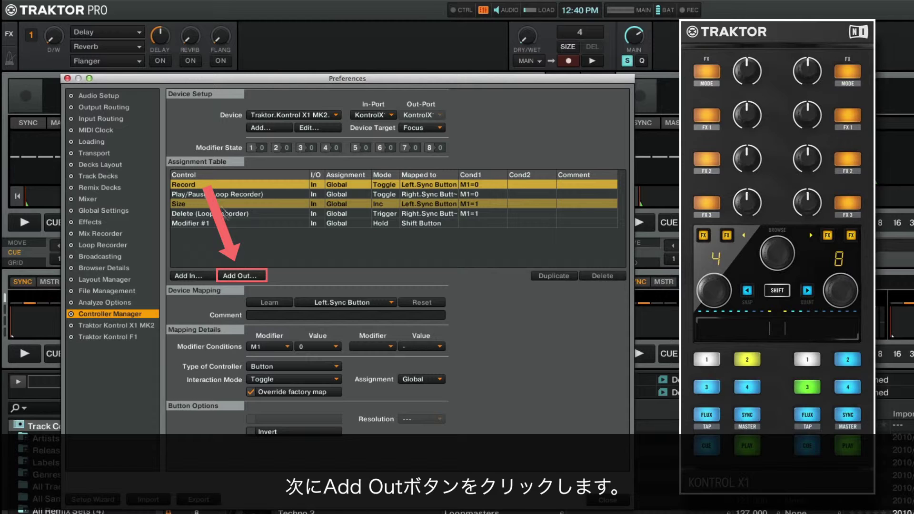
pyautogui.click(250, 278)
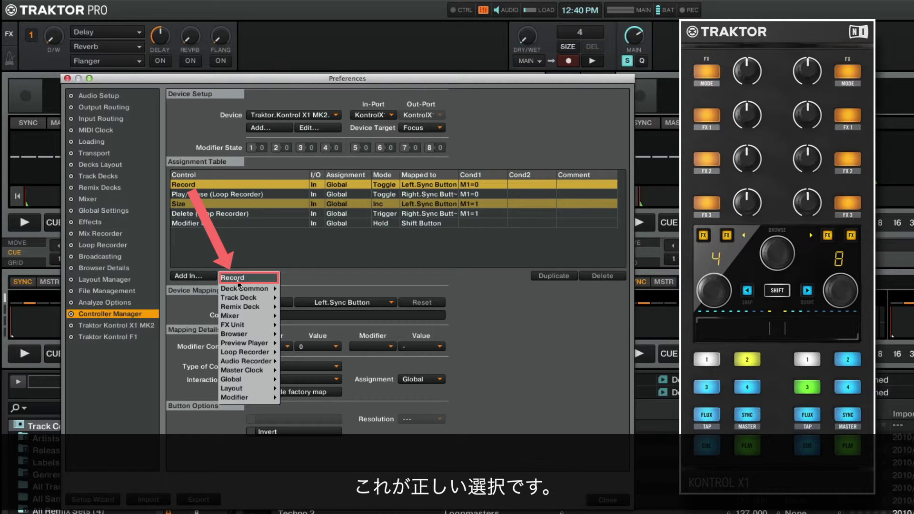
pyautogui.click(237, 280)
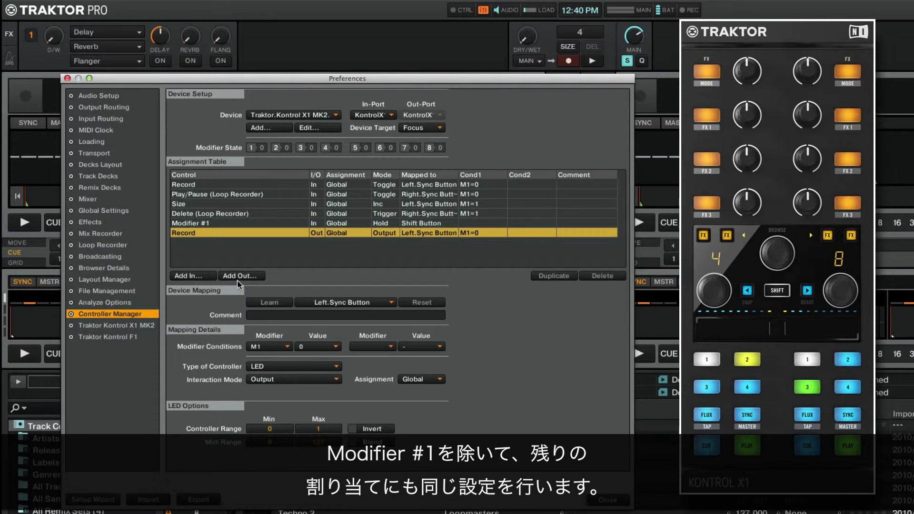
pyautogui.click(228, 196)
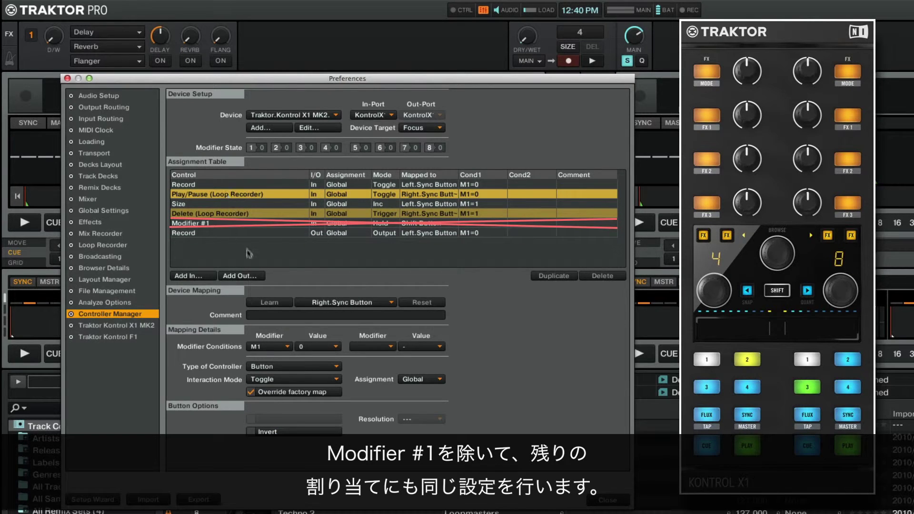
pyautogui.click(251, 277)
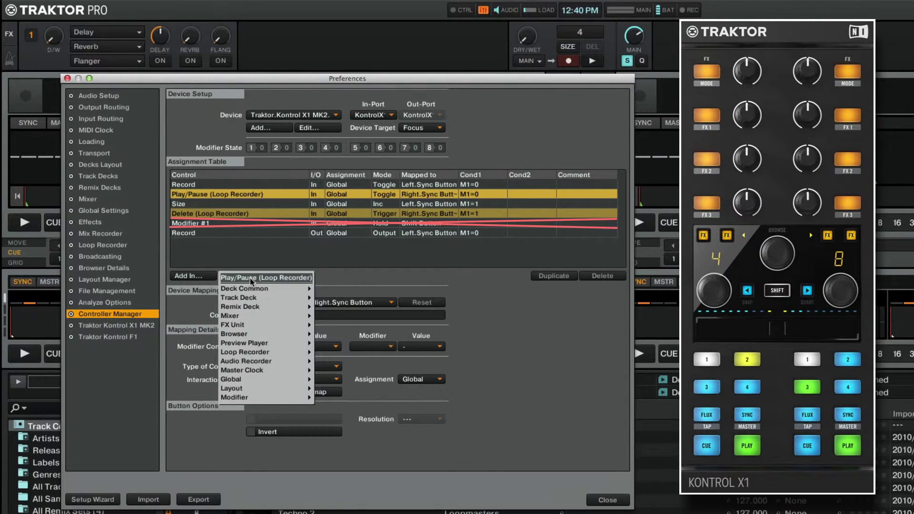
pyautogui.click(250, 279)
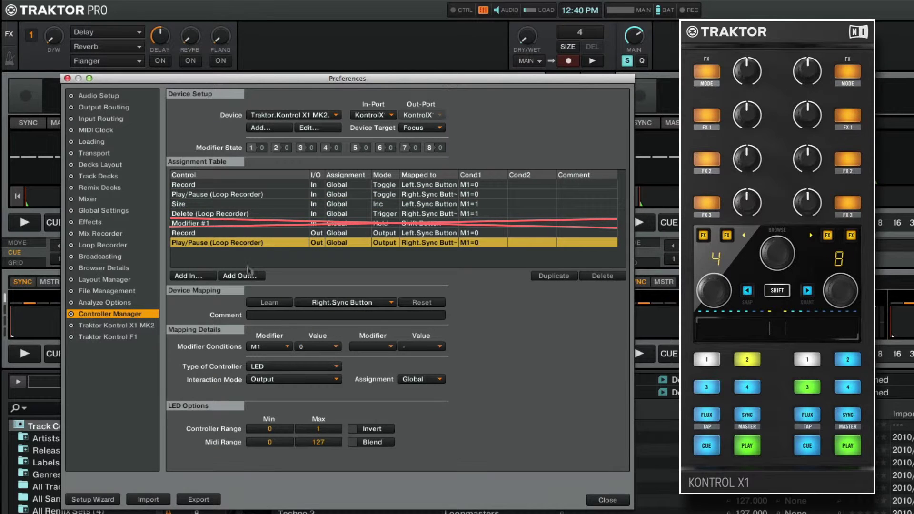
# - Add matching LED output assignments for the Size and Delete inputs
pyautogui.click(235, 185)
pyautogui.keyDown('ctrl'); pyautogui.click(235, 204); pyautogui.keyUp('ctrl')
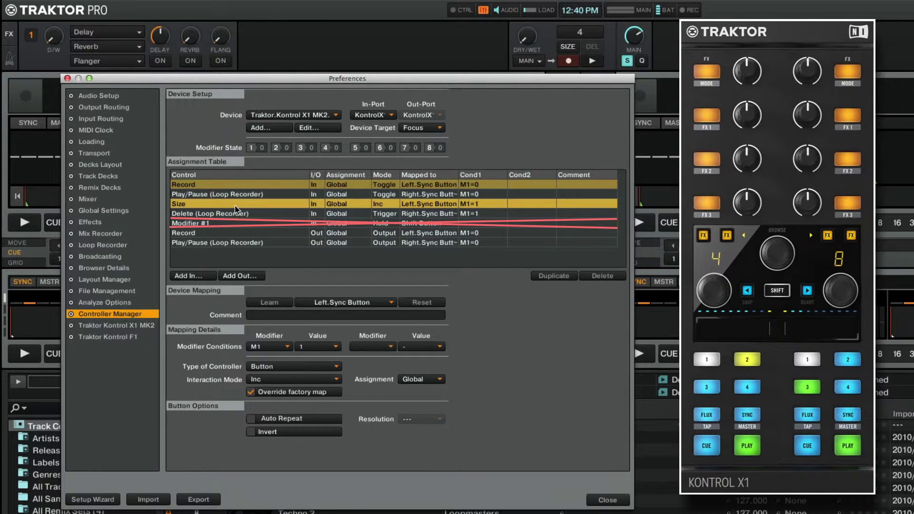
pyautogui.click(250, 277)
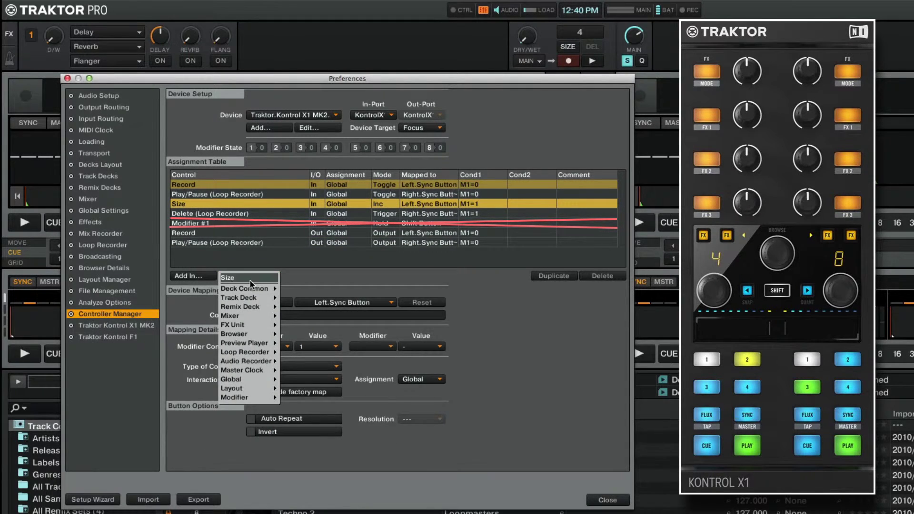
pyautogui.click(250, 279)
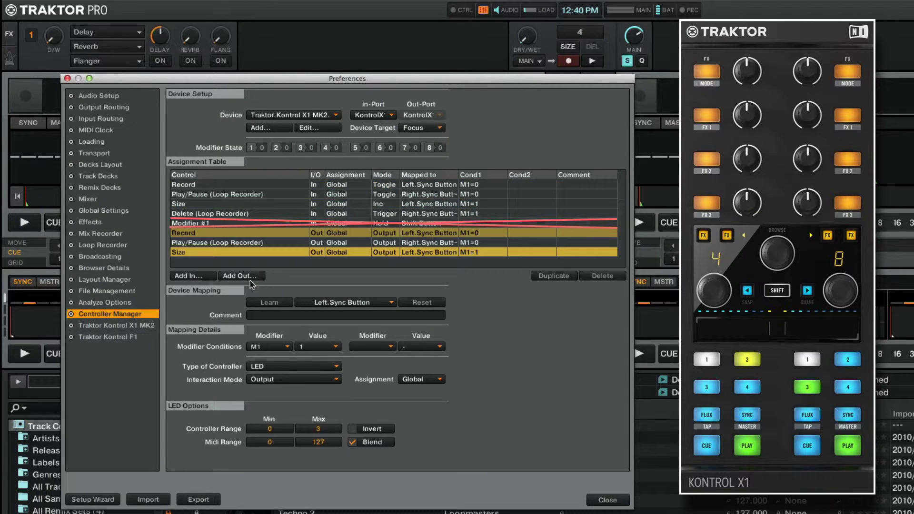
pyautogui.click(244, 214)
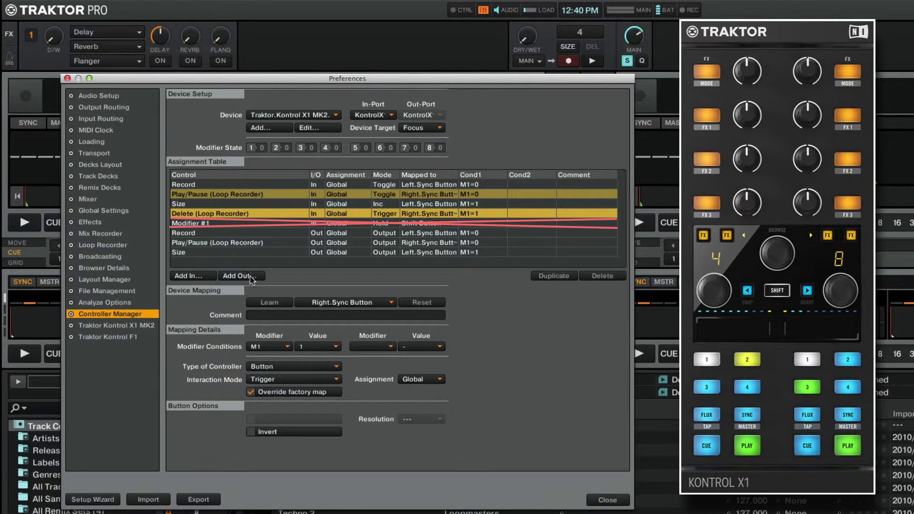
pyautogui.click(250, 277)
pyautogui.click(250, 278)
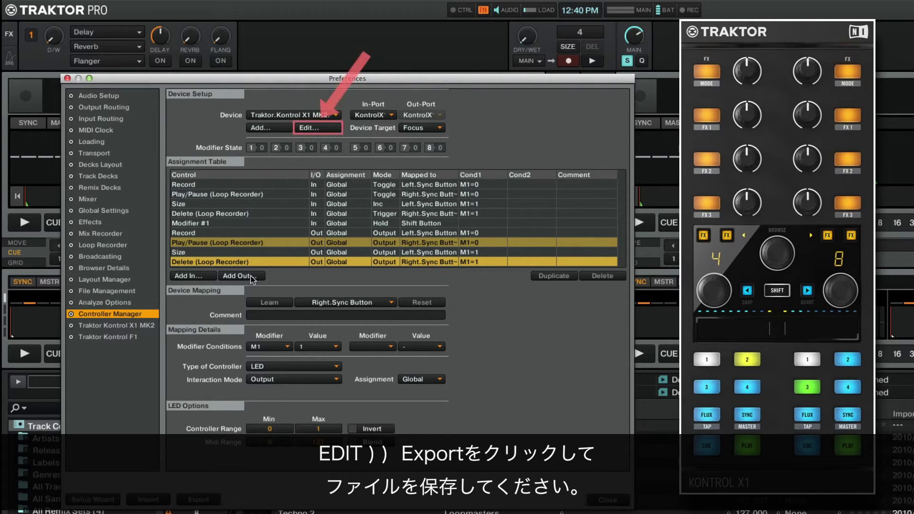
# - Export the X1 MK2 mapping to a file named 'My X1 MK2 Mapping' in the Settings folder
pyautogui.click(313, 129)
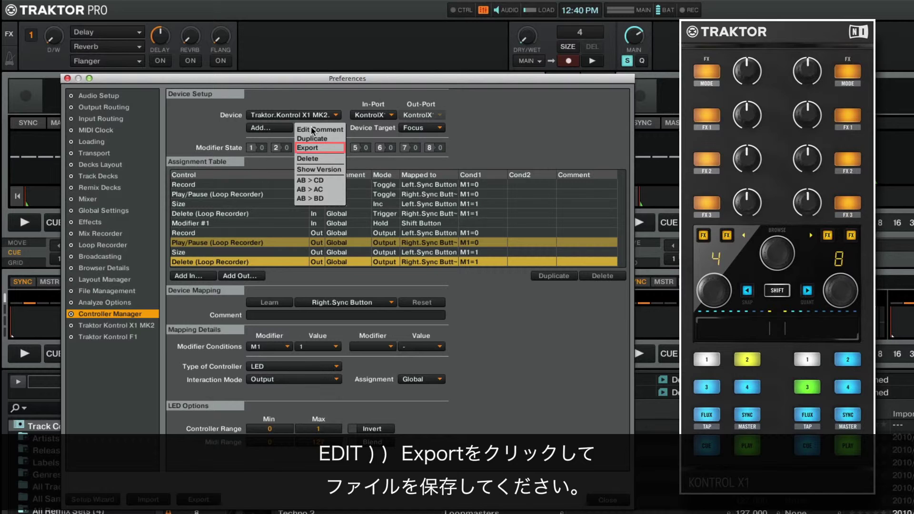
pyautogui.click(312, 148)
pyautogui.write('M')
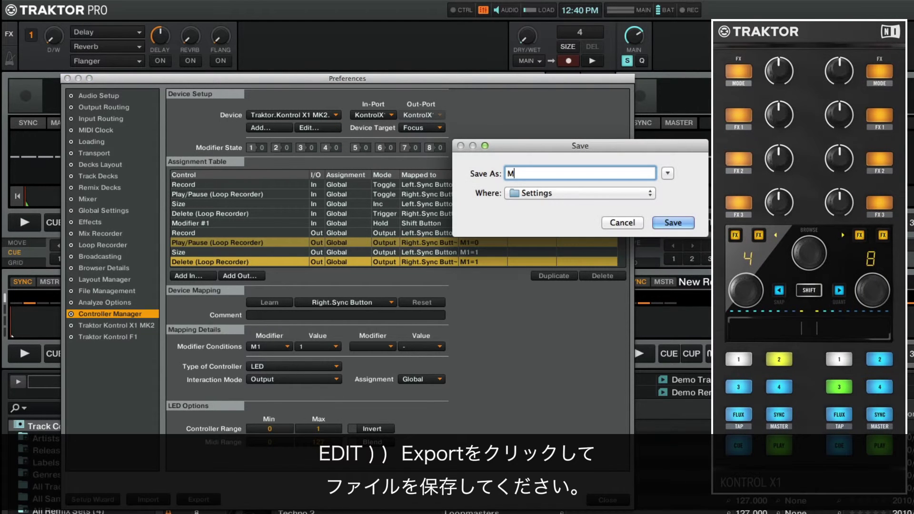
pyautogui.write('y X1 MK')
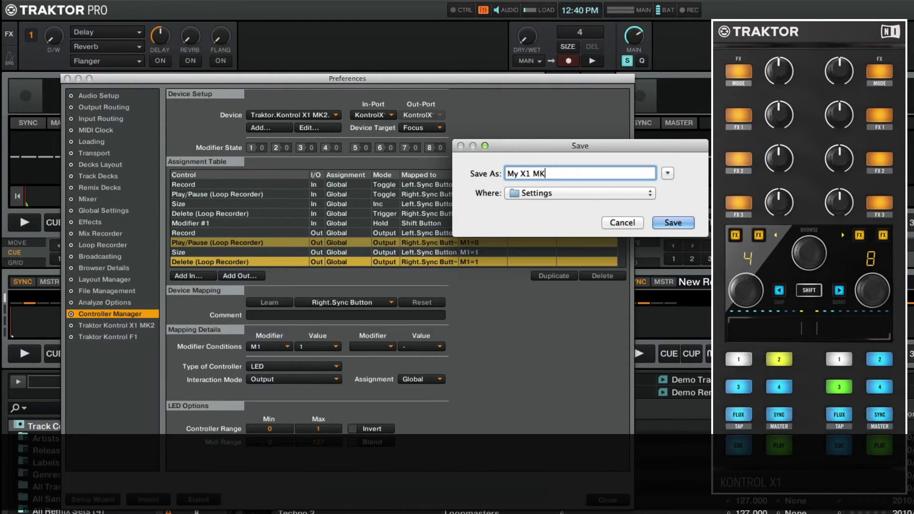
pyautogui.write('2 Mapping')
pyautogui.click(674, 222)
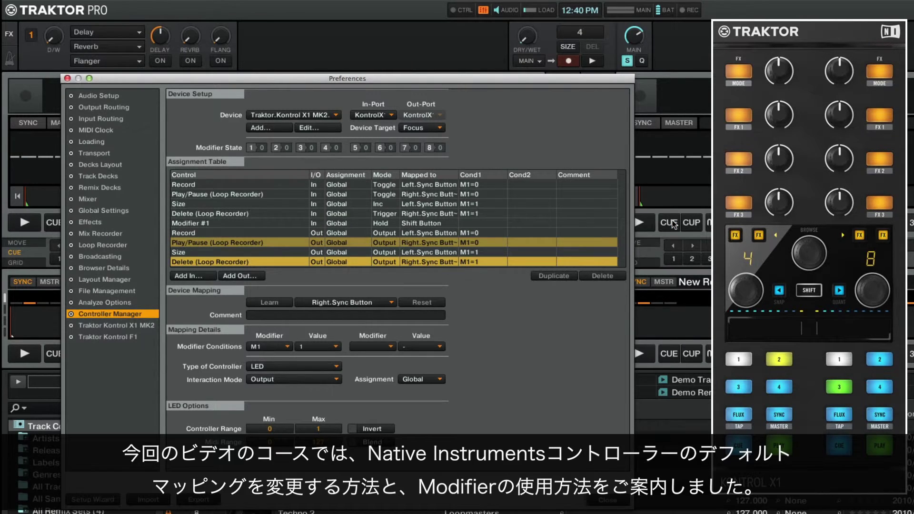